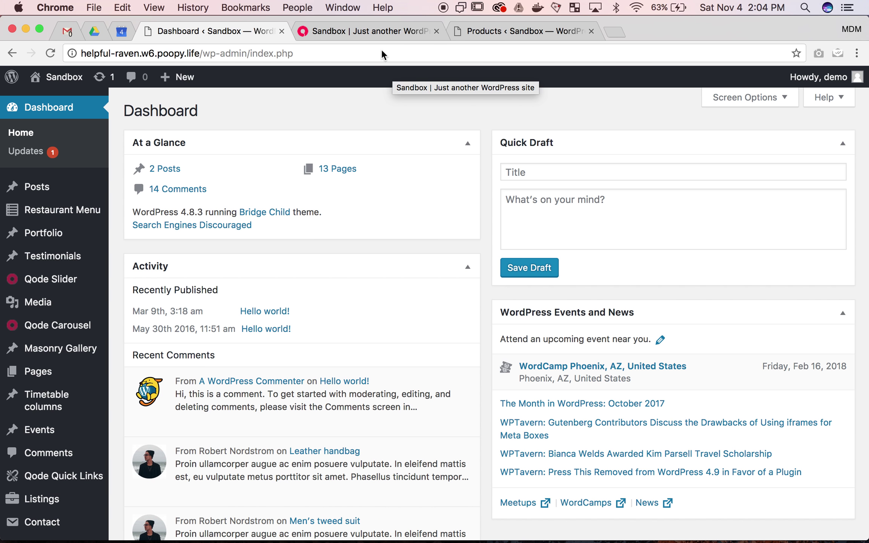
Switch to the live site and scroll through its home page.
{"action": "left_click", "coordinate": [359, 32]}
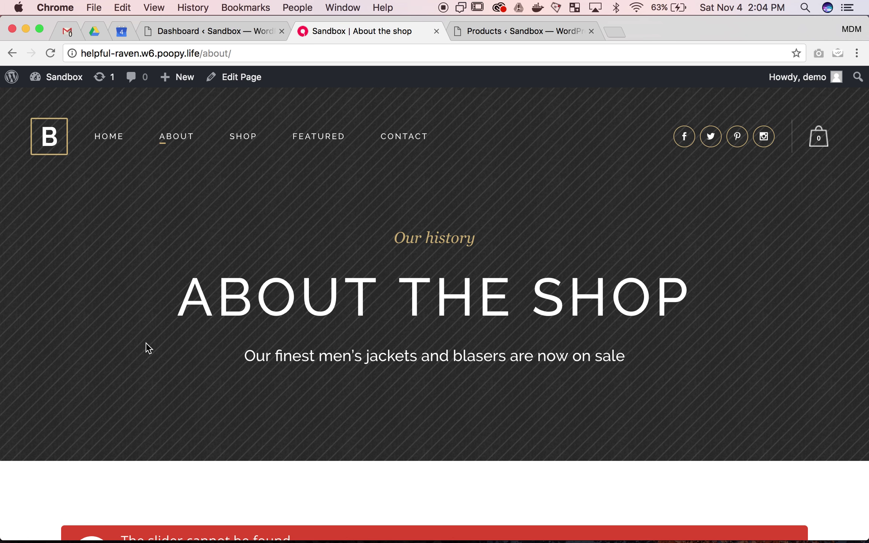
{"action": "scroll", "coordinate": [146, 342], "scroll_direction": "down", "scroll_amount": 3}
{"action": "scroll", "coordinate": [135, 287], "scroll_direction": "up", "scroll_amount": 3}
{"action": "scroll", "coordinate": [122, 389], "scroll_direction": "down", "scroll_amount": 10}
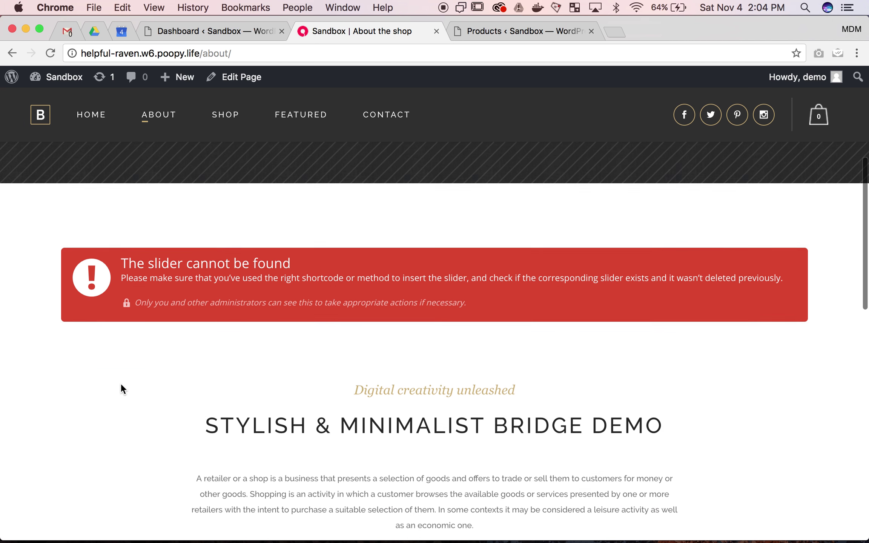
{"action": "scroll", "coordinate": [124, 377], "scroll_direction": "up", "scroll_amount": 10}
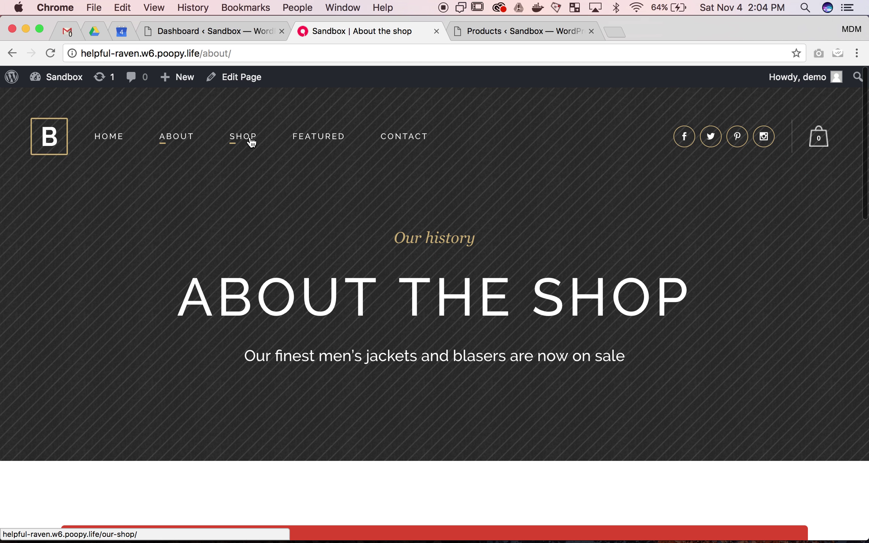
Open the Shop page and review its tall title area with the welcome line and subtitle.
{"action": "left_click", "coordinate": [258, 136]}
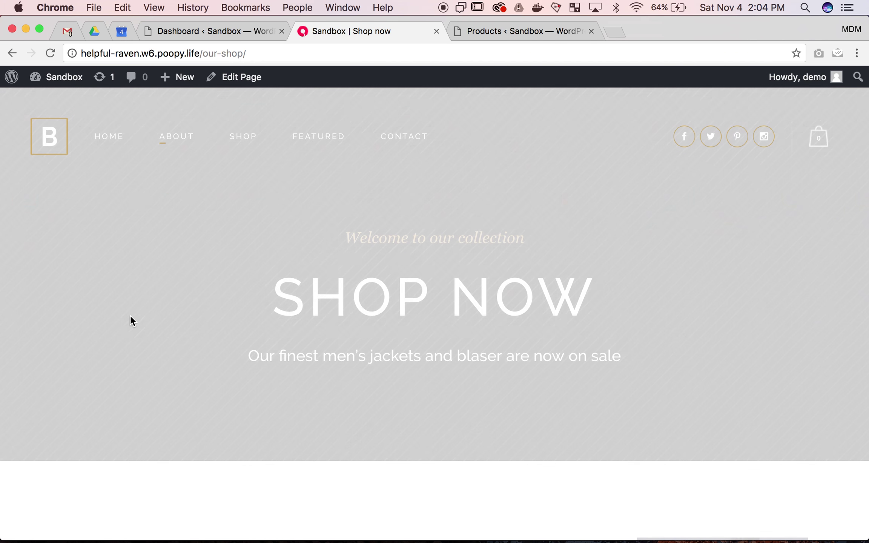
{"action": "scroll", "coordinate": [131, 316], "scroll_direction": "down", "scroll_amount": 10}
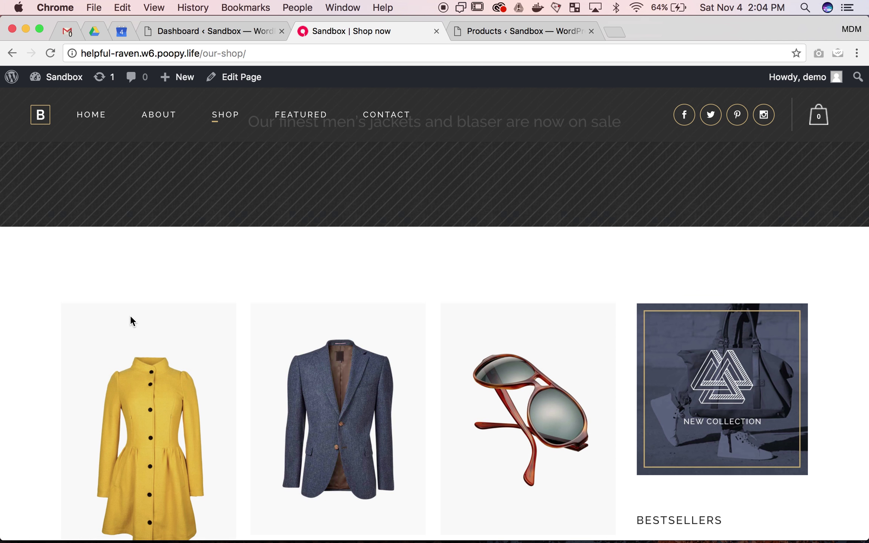
{"action": "scroll", "coordinate": [131, 315], "scroll_direction": "up", "scroll_amount": 10}
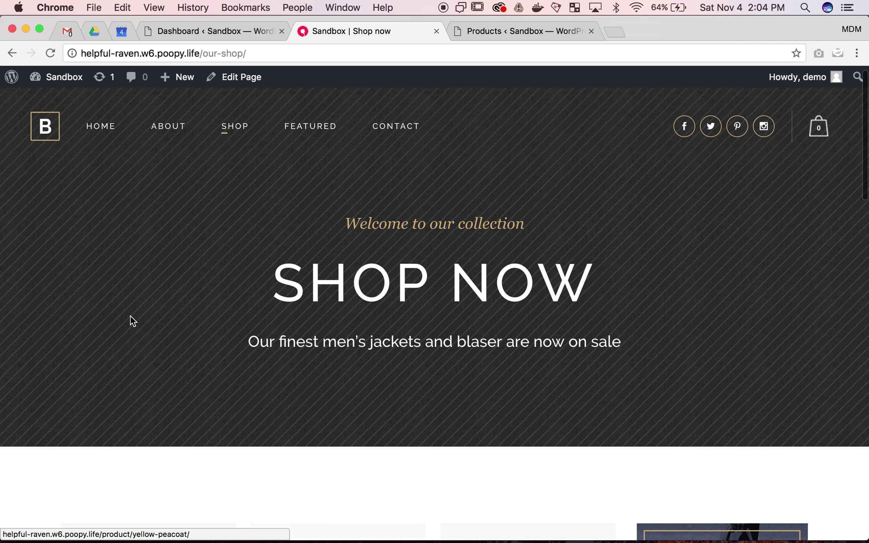
From the Dashboard sidebar, open the Qode Options Title settings page.
{"action": "left_click", "coordinate": [189, 32]}
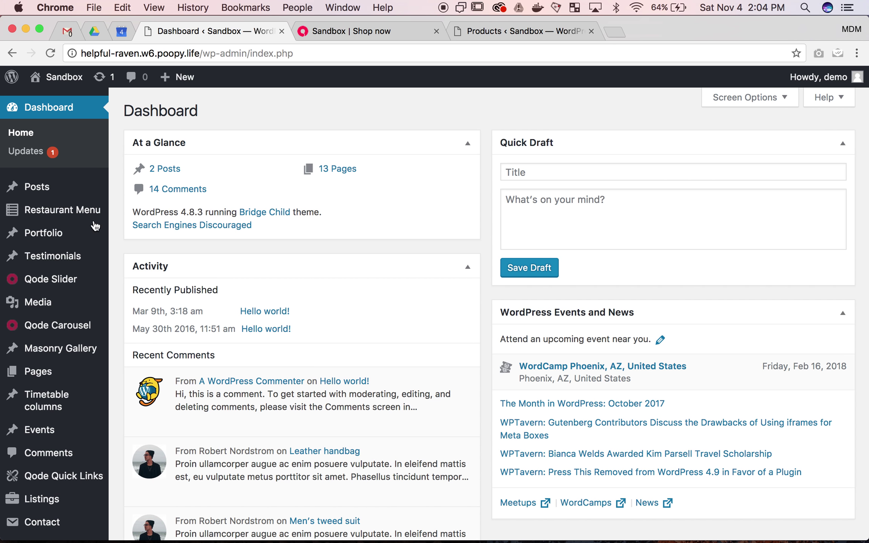
{"action": "scroll", "coordinate": [50, 291], "scroll_direction": "down", "scroll_amount": 10}
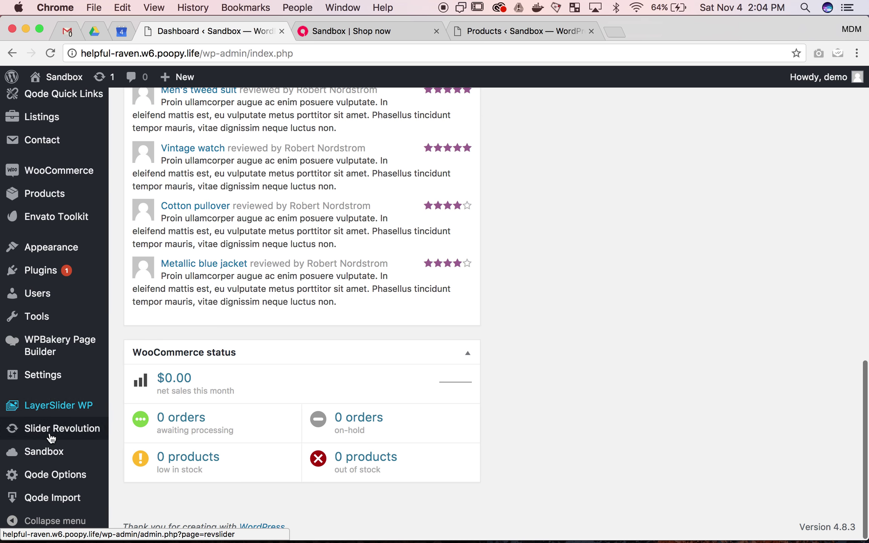
{"action": "mouse_move", "coordinate": [39, 474]}
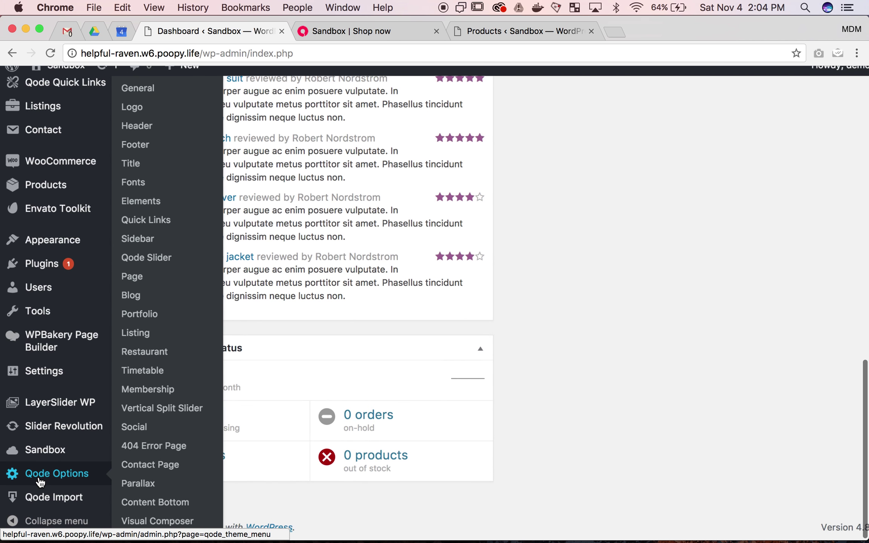
{"action": "scroll", "coordinate": [39, 476], "scroll_direction": "up", "scroll_amount": 5}
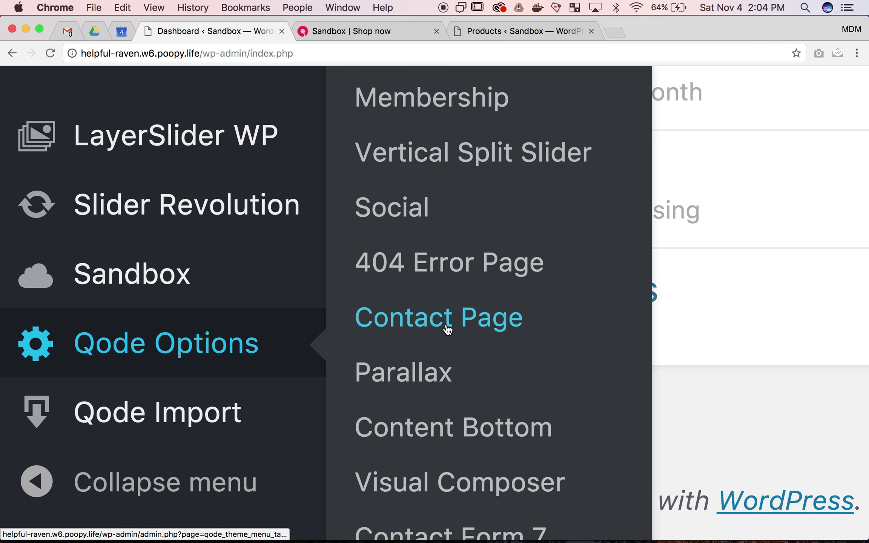
{"action": "scroll", "coordinate": [446, 332], "scroll_direction": "up", "scroll_amount": 5}
{"action": "scroll", "coordinate": [448, 330], "scroll_direction": "up", "scroll_amount": 10}
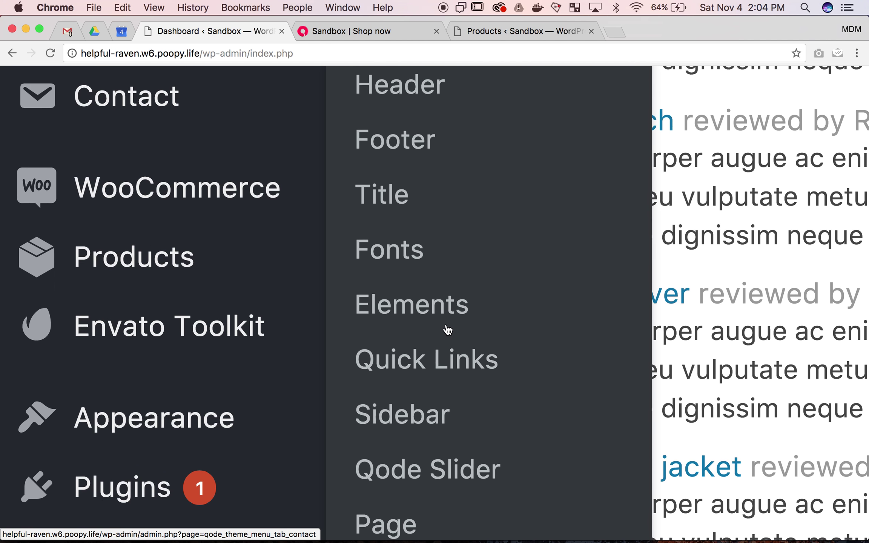
{"action": "left_click", "coordinate": [390, 278]}
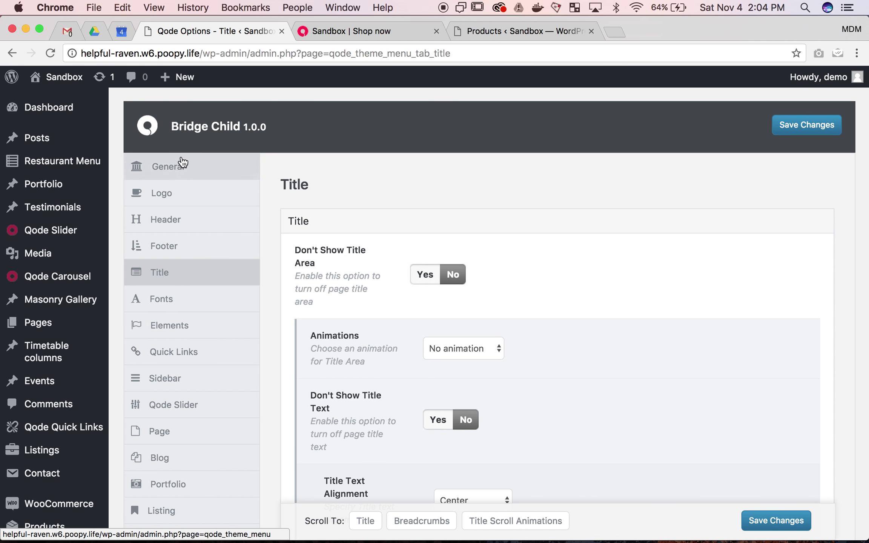
Scroll down to Title Height (px) and select its current 550 value.
{"action": "scroll", "coordinate": [163, 423], "scroll_direction": "down", "scroll_amount": 4}
{"action": "scroll", "coordinate": [160, 372], "scroll_direction": "up", "scroll_amount": 3}
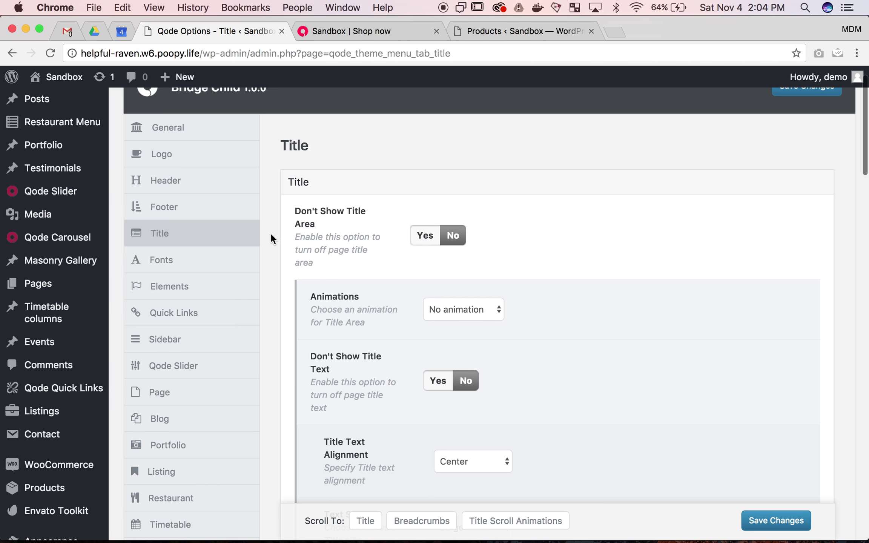
{"action": "scroll", "coordinate": [355, 267], "scroll_direction": "down", "scroll_amount": 1}
{"action": "scroll", "coordinate": [354, 267], "scroll_direction": "down", "scroll_amount": 1}
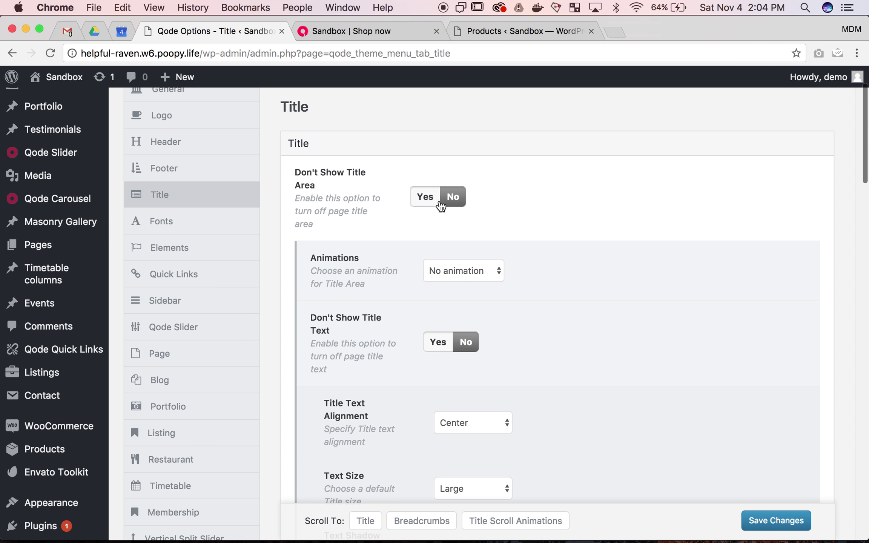
{"action": "scroll", "coordinate": [373, 273], "scroll_direction": "down", "scroll_amount": 5}
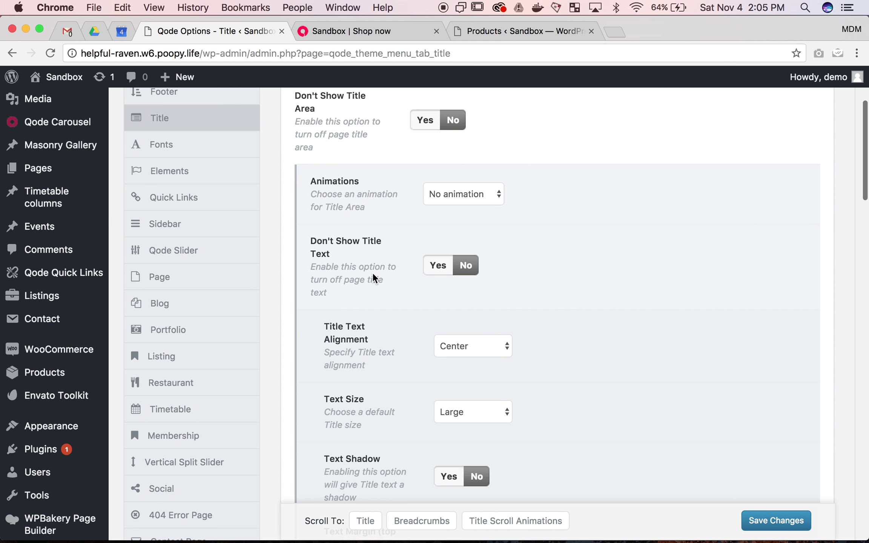
{"action": "scroll", "coordinate": [355, 233], "scroll_direction": "down", "scroll_amount": 2}
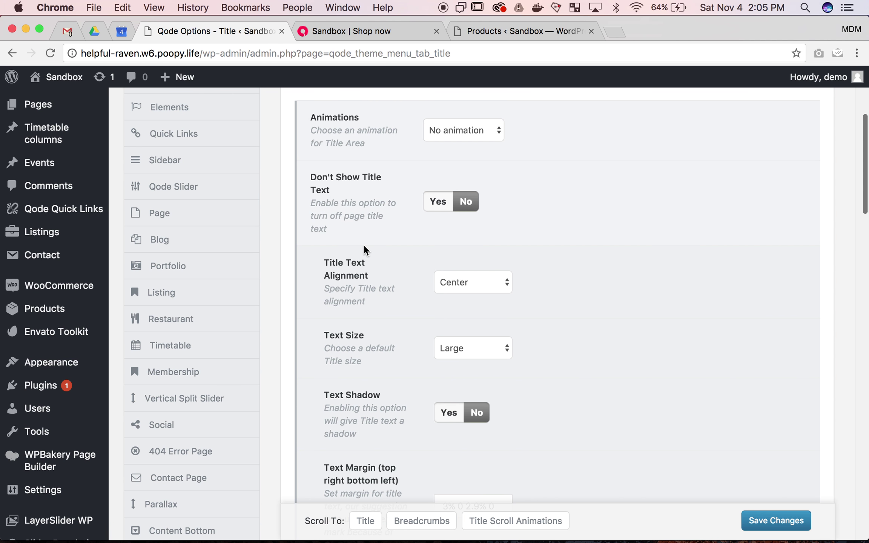
{"action": "scroll", "coordinate": [364, 245], "scroll_direction": "down", "scroll_amount": 6}
{"action": "scroll", "coordinate": [364, 245], "scroll_direction": "down", "scroll_amount": 18}
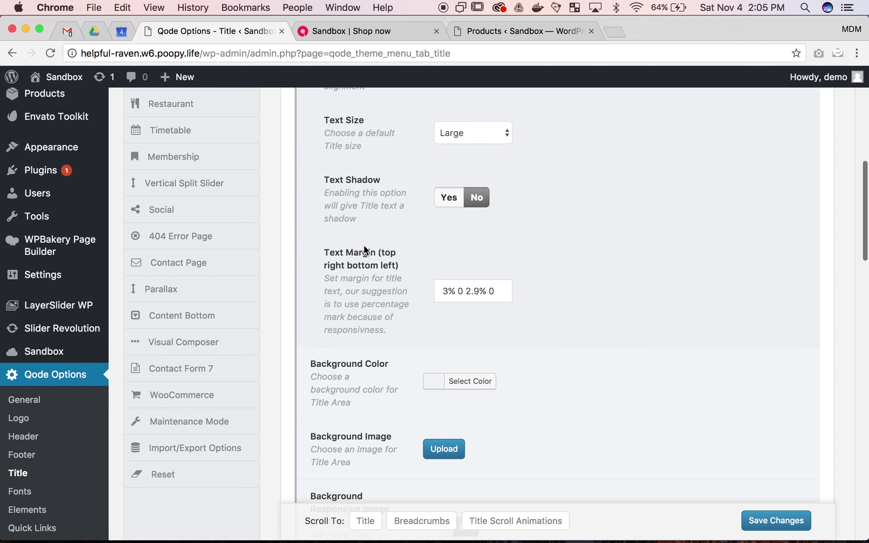
{"action": "scroll", "coordinate": [364, 245], "scroll_direction": "down", "scroll_amount": 6}
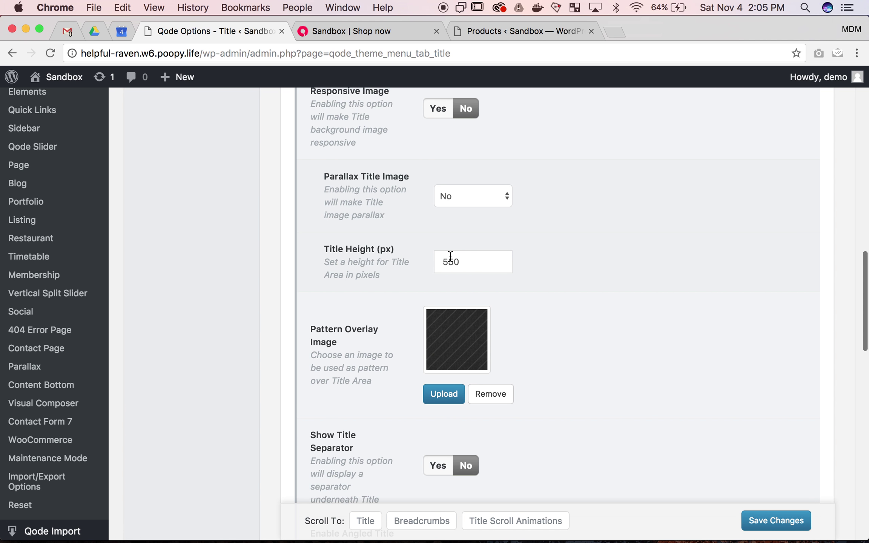
{"action": "double_click", "coordinate": [468, 258]}
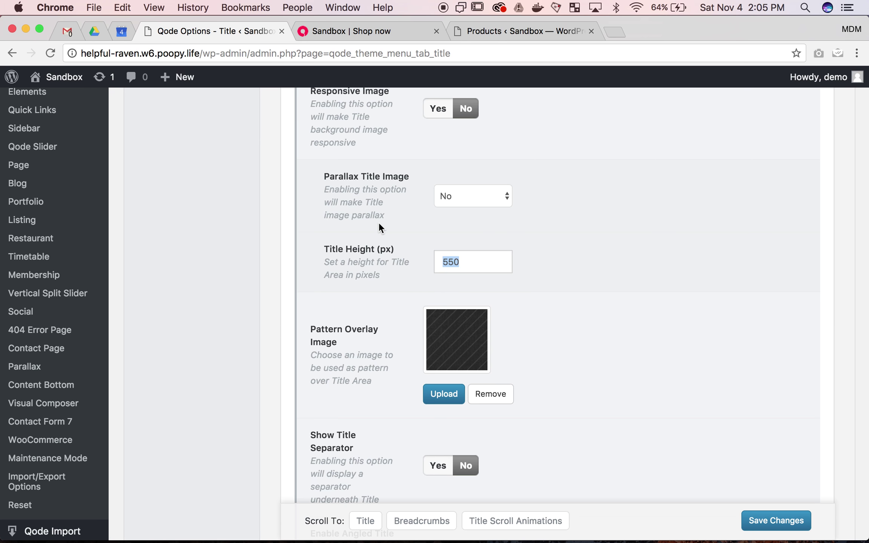
{"action": "scroll", "coordinate": [378, 223], "scroll_direction": "up", "scroll_amount": 5}
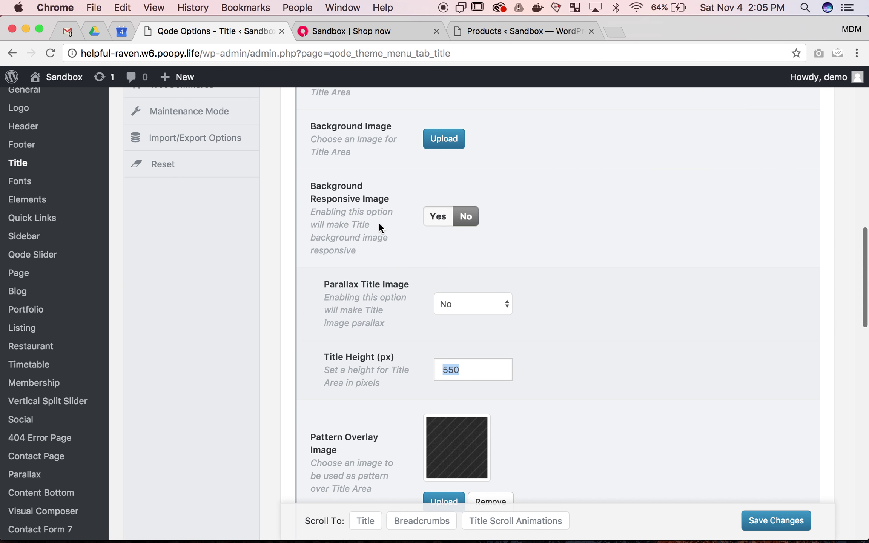
{"action": "scroll", "coordinate": [379, 222], "scroll_direction": "down", "scroll_amount": 10}
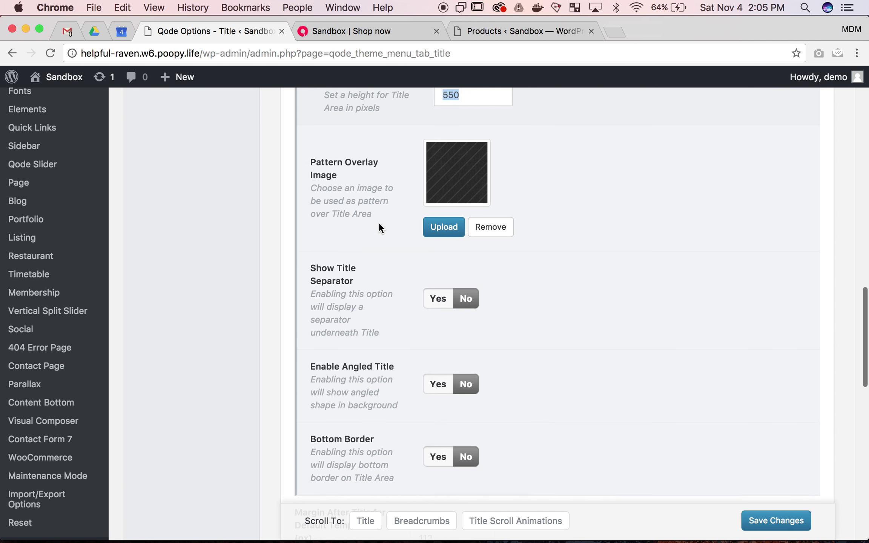
{"action": "scroll", "coordinate": [379, 223], "scroll_direction": "down", "scroll_amount": 6}
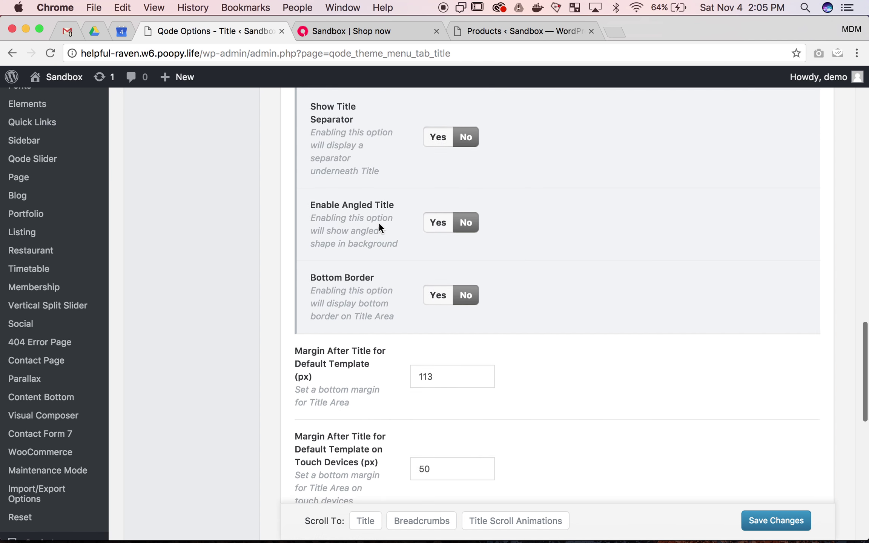
{"action": "scroll", "coordinate": [379, 222], "scroll_direction": "up", "scroll_amount": 13}
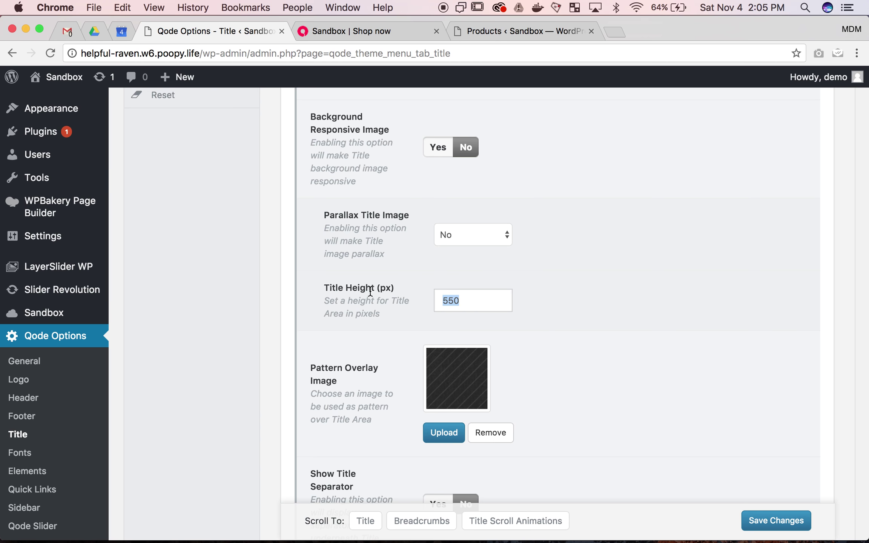
Set Title Height to 300 px, save the changes, and reload the Shop page.
{"action": "type", "text": "300"}
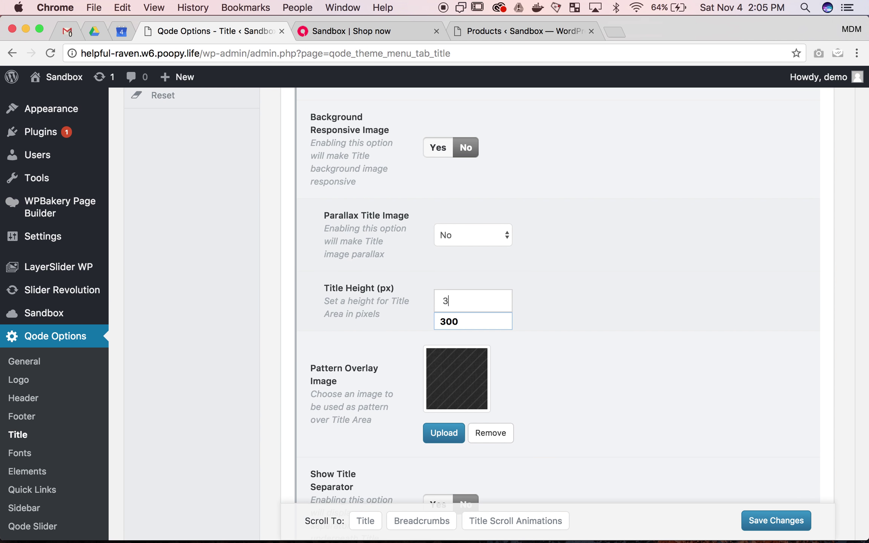
{"action": "left_click", "coordinate": [561, 275]}
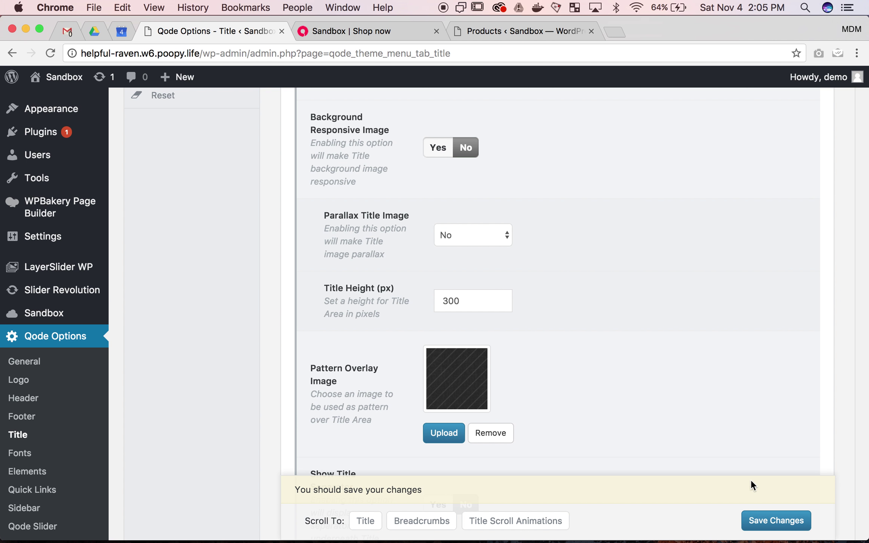
{"action": "left_click", "coordinate": [766, 523]}
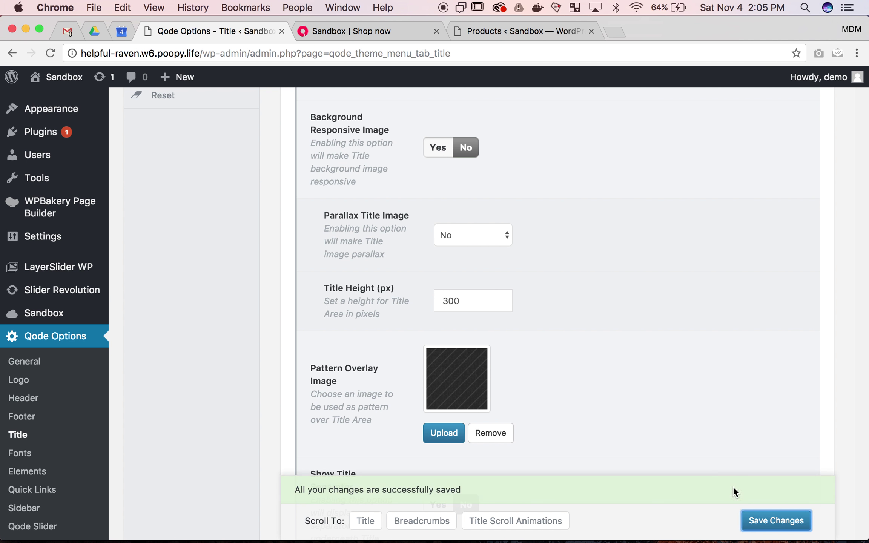
{"action": "left_click", "coordinate": [358, 35]}
{"action": "key", "text": "super+r"}
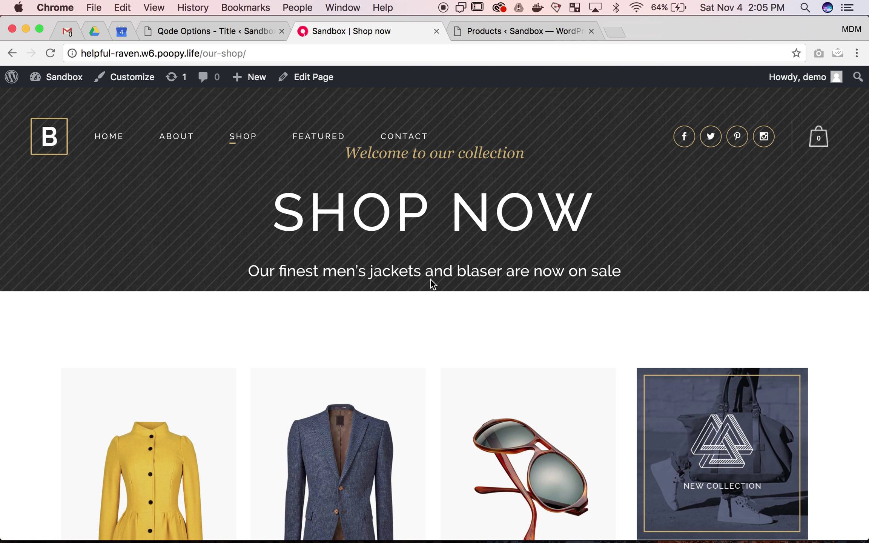
Return to the Qode Options Title settings, now showing a 300 px title height.
{"action": "left_click", "coordinate": [223, 34]}
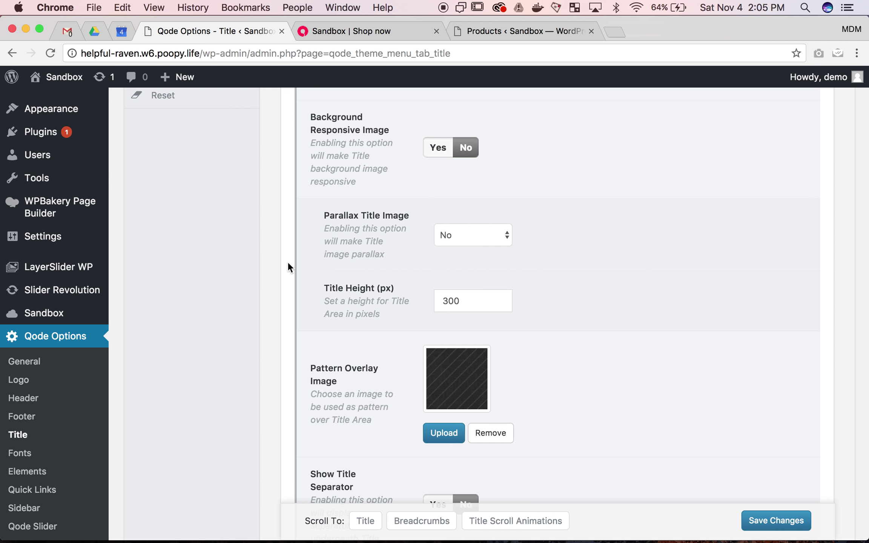
Open the Shop now page's editor in a new tab, then return to the live Shop page.
{"action": "left_click", "coordinate": [322, 30]}
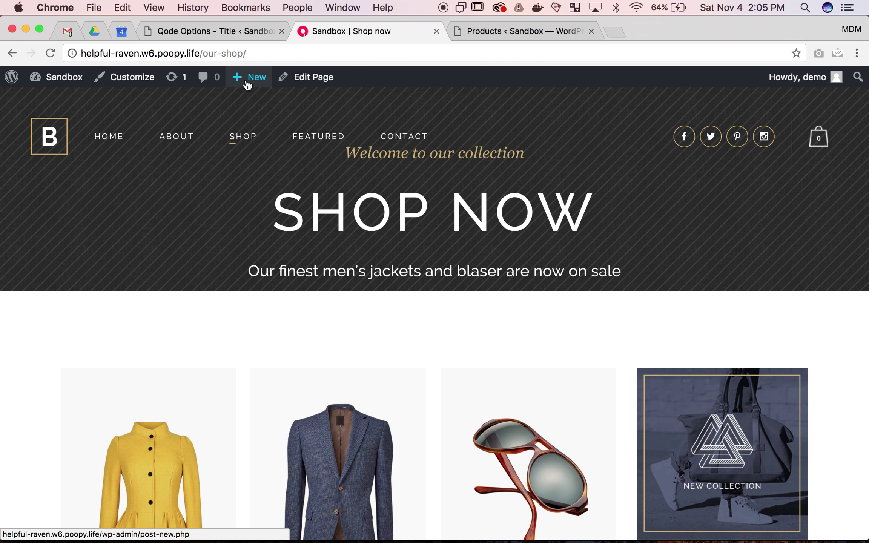
{"action": "left_click", "coordinate": [303, 84], "text": "super"}
{"action": "left_click", "coordinate": [219, 25]}
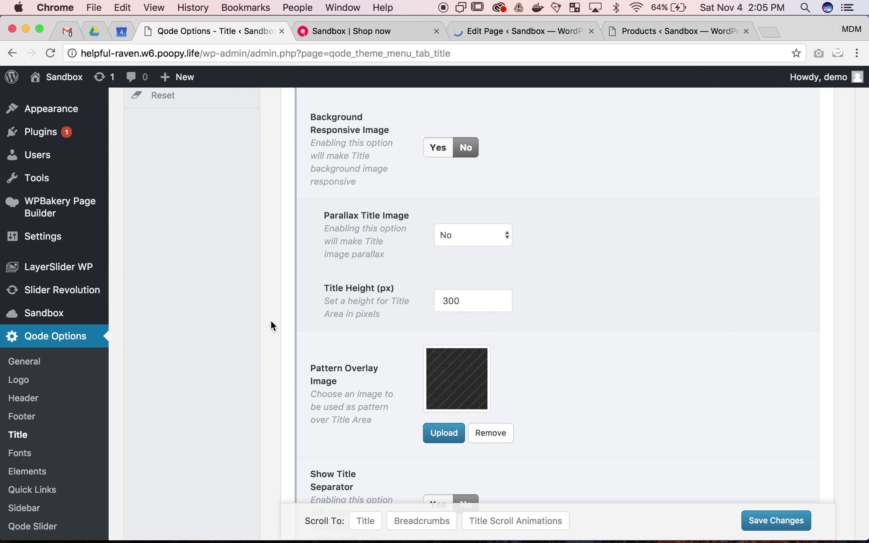
{"action": "scroll", "coordinate": [234, 245], "scroll_direction": "up", "scroll_amount": 5}
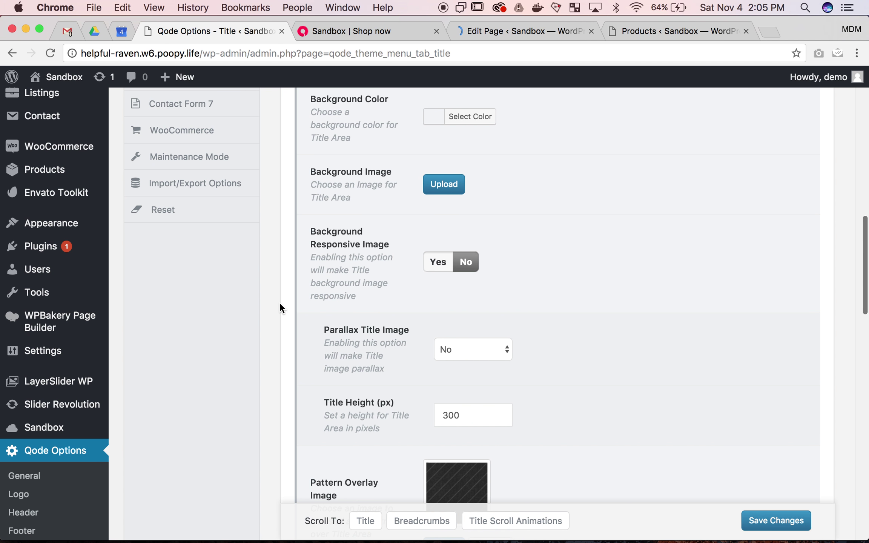
{"action": "left_click", "coordinate": [331, 33]}
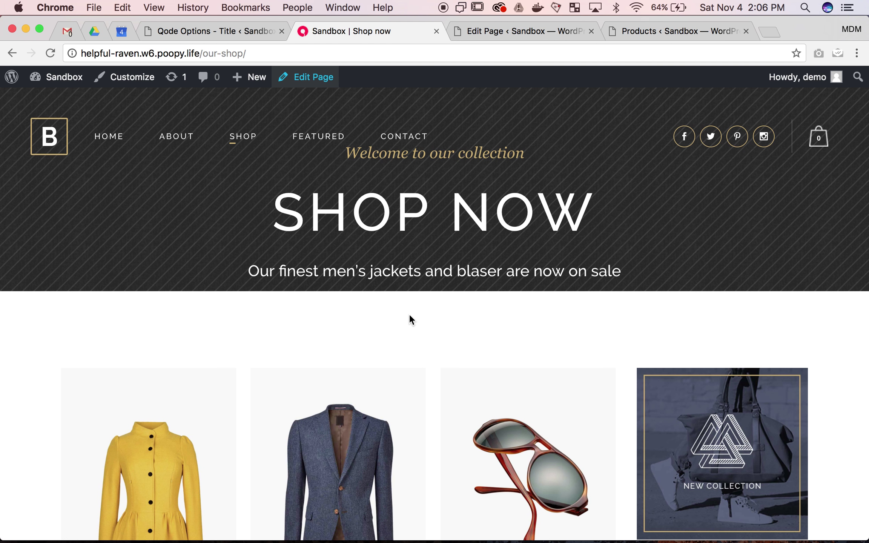
In the Shop now page editor, search for 'welcome'.
{"action": "left_click", "coordinate": [508, 31]}
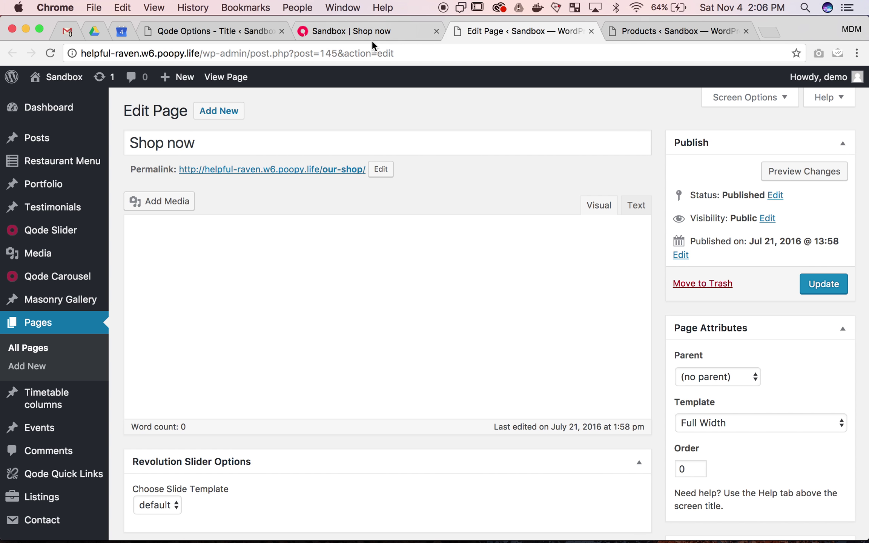
{"action": "left_click", "coordinate": [372, 30]}
{"action": "left_click", "coordinate": [509, 30]}
{"action": "key", "text": "super+f"}
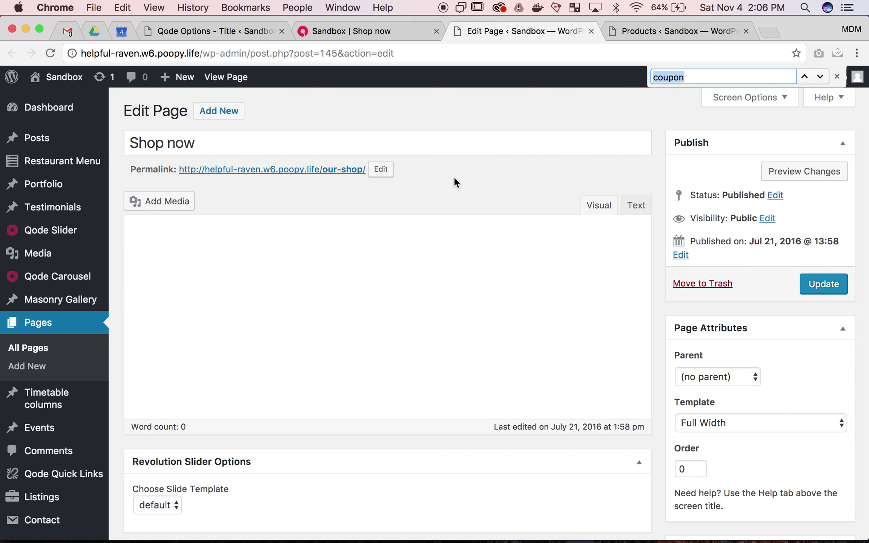
{"action": "type", "text": "welcome"}
Scroll the editor to the Qode Title page options meta box.
{"action": "scroll", "coordinate": [388, 228], "scroll_direction": "up", "scroll_amount": 5}
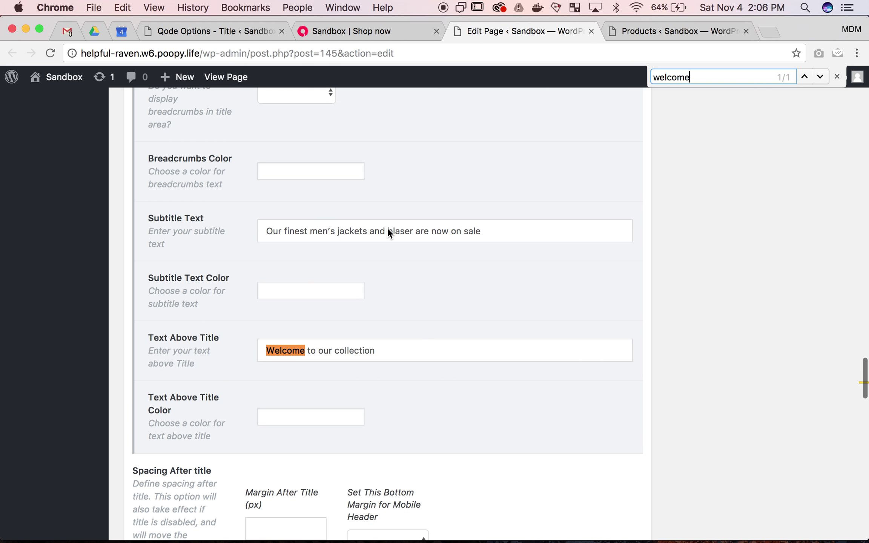
{"action": "scroll", "coordinate": [399, 332], "scroll_direction": "up", "scroll_amount": 5}
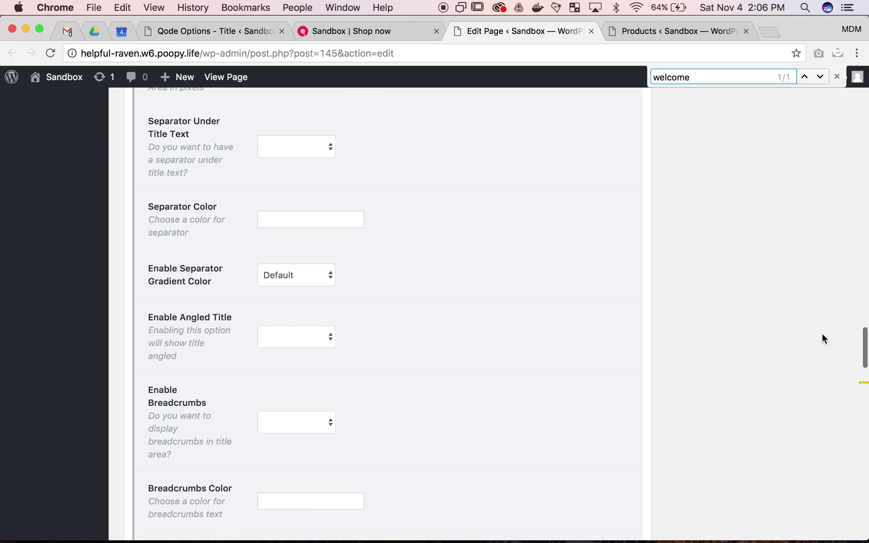
{"action": "scroll", "coordinate": [467, 238], "scroll_direction": "up", "scroll_amount": 15}
{"action": "scroll", "coordinate": [467, 237], "scroll_direction": "up", "scroll_amount": 20}
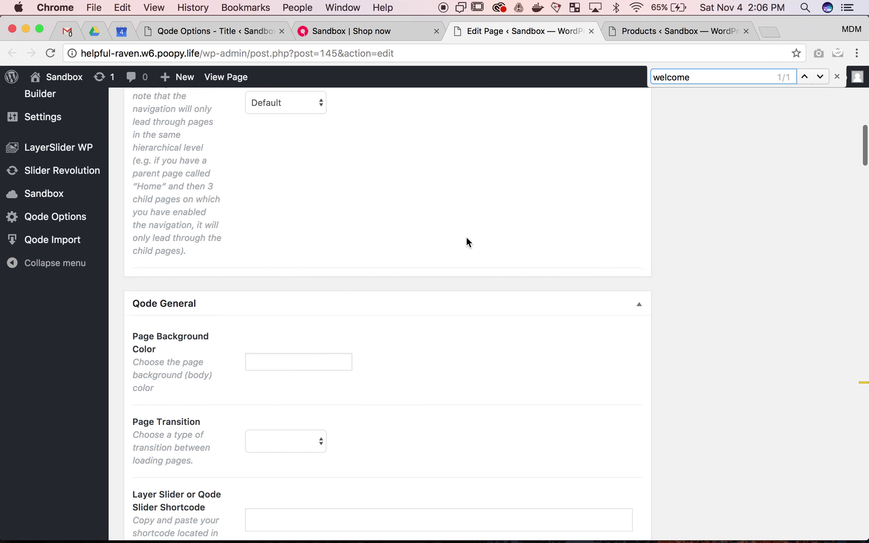
{"action": "scroll", "coordinate": [340, 261], "scroll_direction": "down", "scroll_amount": 2}
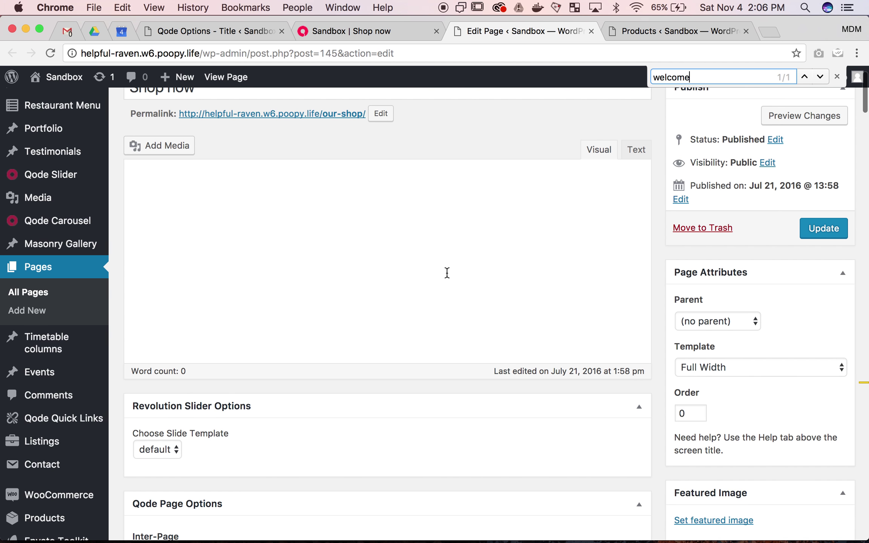
{"action": "scroll", "coordinate": [447, 272], "scroll_direction": "up", "scroll_amount": 2}
{"action": "scroll", "coordinate": [447, 272], "scroll_direction": "down", "scroll_amount": 3}
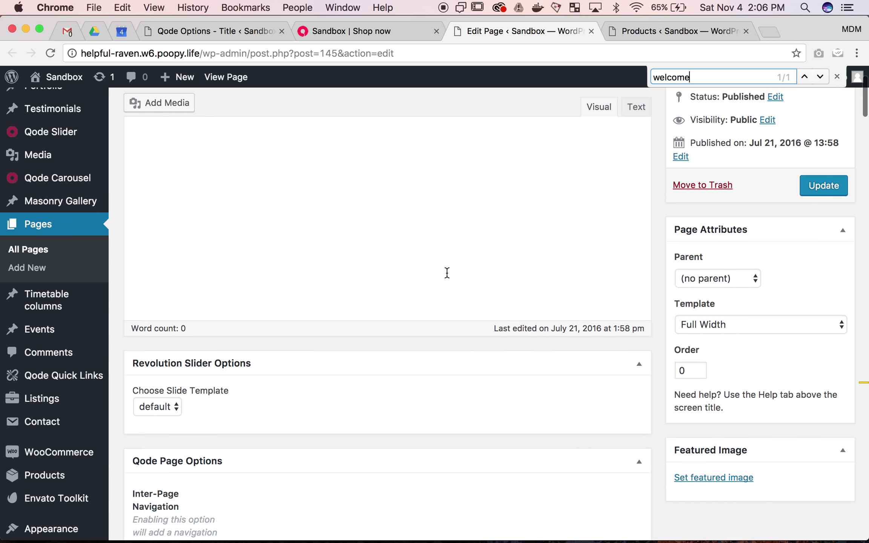
{"action": "scroll", "coordinate": [380, 298], "scroll_direction": "down", "scroll_amount": 10}
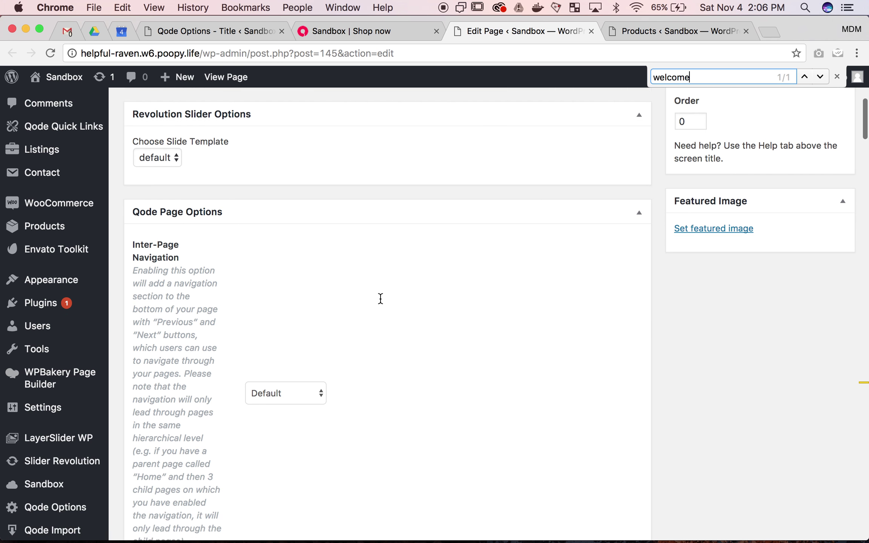
{"action": "scroll", "coordinate": [379, 297], "scroll_direction": "down", "scroll_amount": 15}
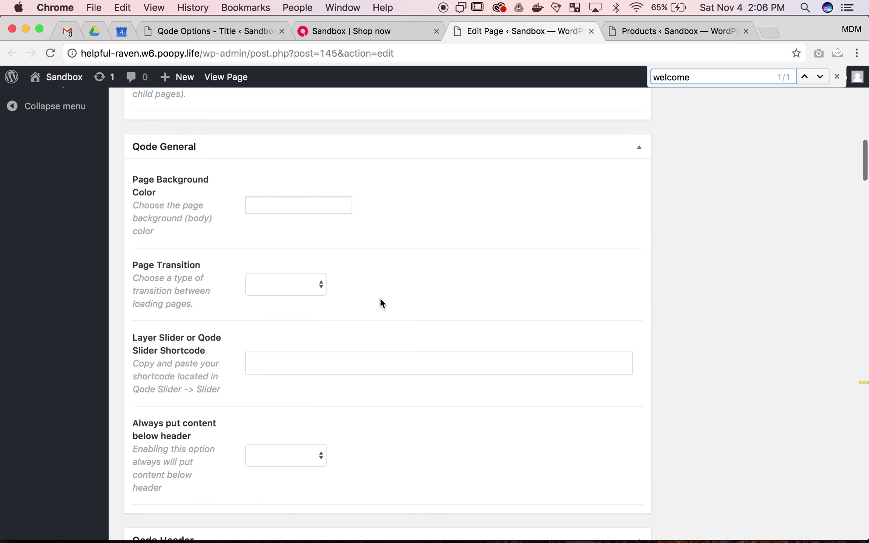
{"action": "scroll", "coordinate": [379, 297], "scroll_direction": "down", "scroll_amount": 18}
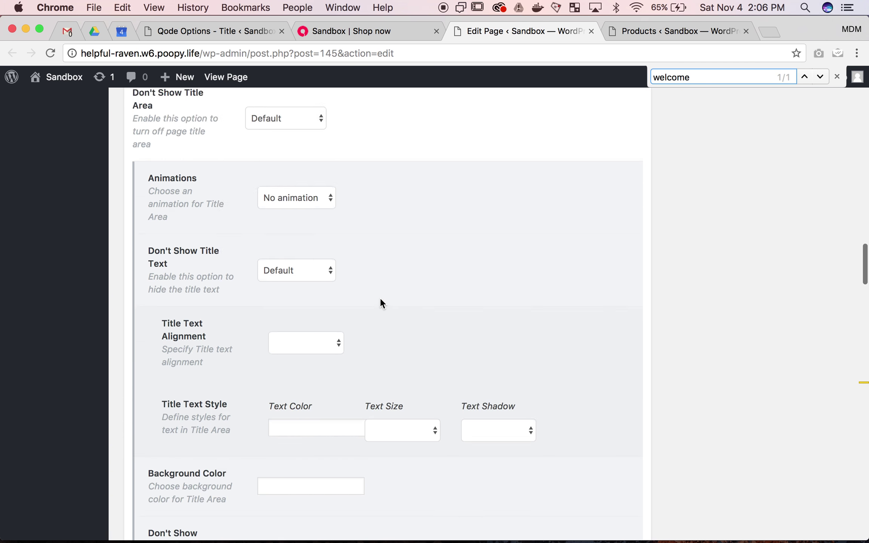
{"action": "scroll", "coordinate": [379, 298], "scroll_direction": "up", "scroll_amount": 6}
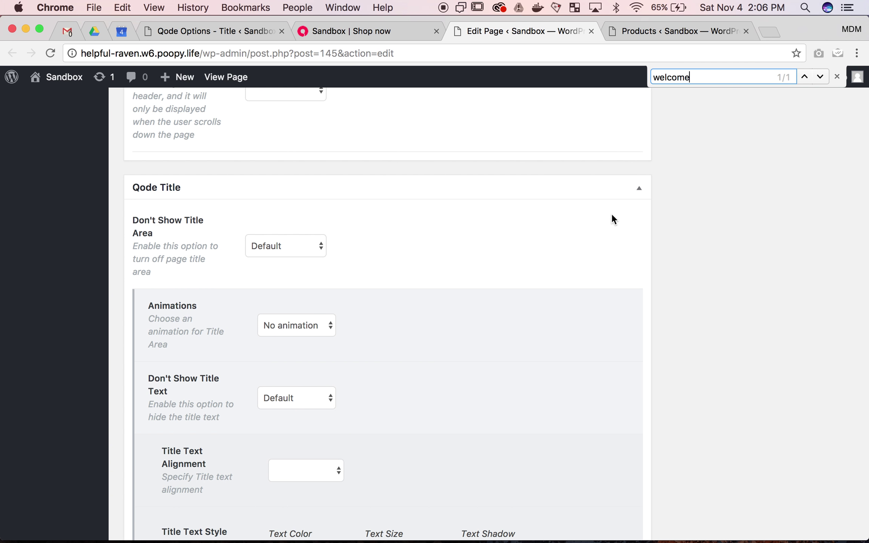
Delete all text from the Text Above Title and Subtitle Text fields.
{"action": "left_click", "coordinate": [639, 192]}
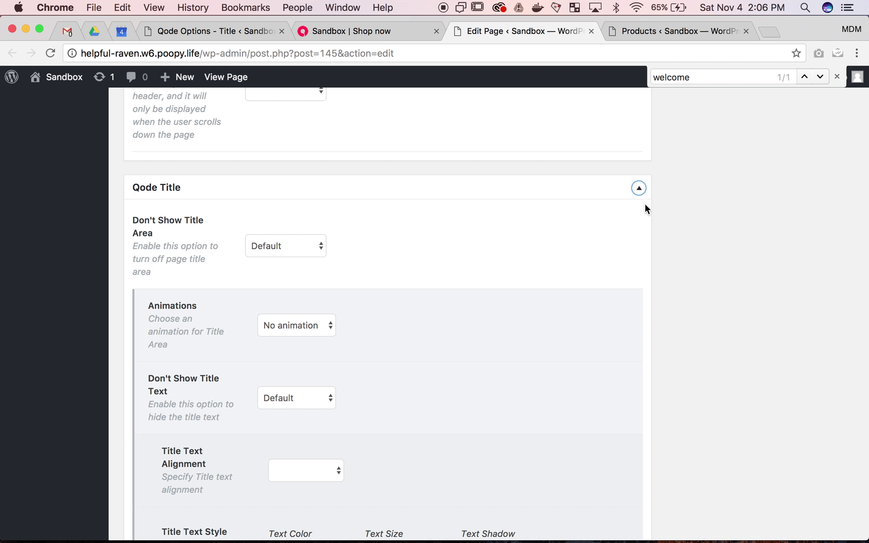
{"action": "scroll", "coordinate": [701, 240], "scroll_direction": "down", "scroll_amount": 6}
{"action": "scroll", "coordinate": [701, 240], "scroll_direction": "down", "scroll_amount": 15}
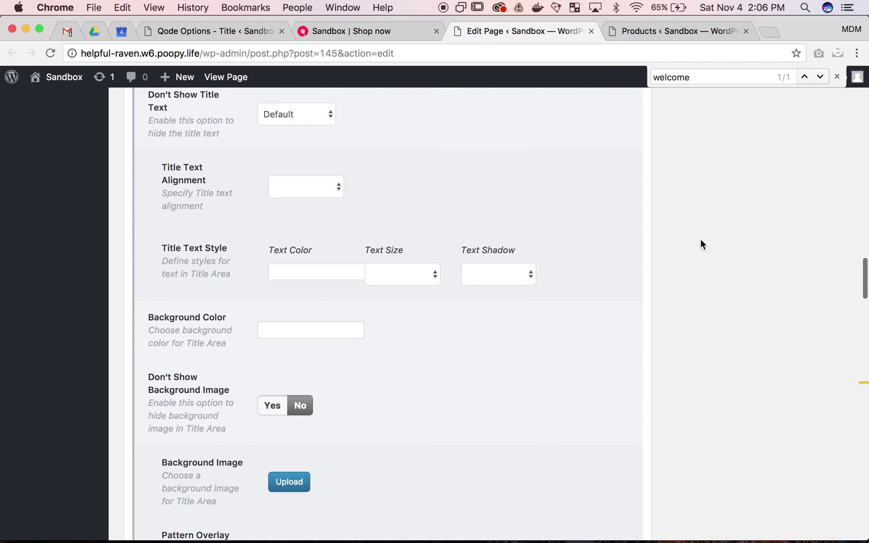
{"action": "scroll", "coordinate": [701, 239], "scroll_direction": "down", "scroll_amount": 13}
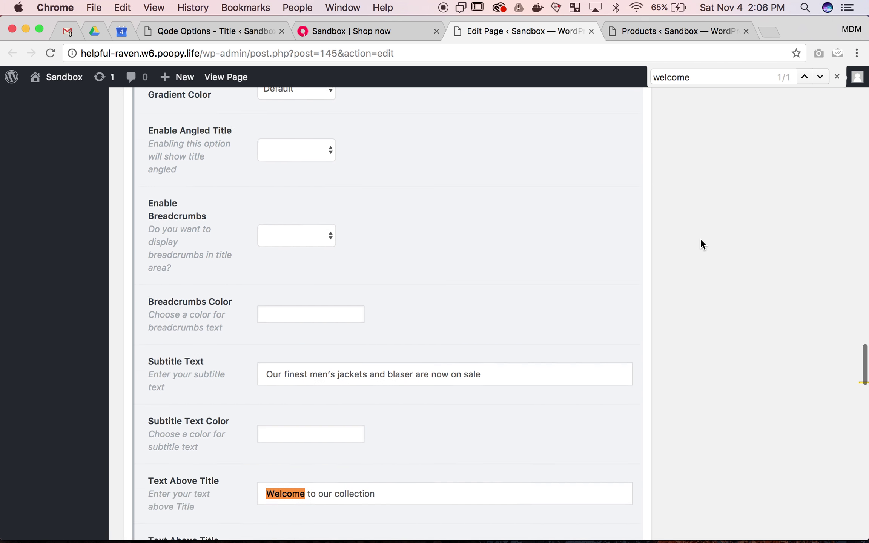
{"action": "triple_click", "coordinate": [421, 361]}
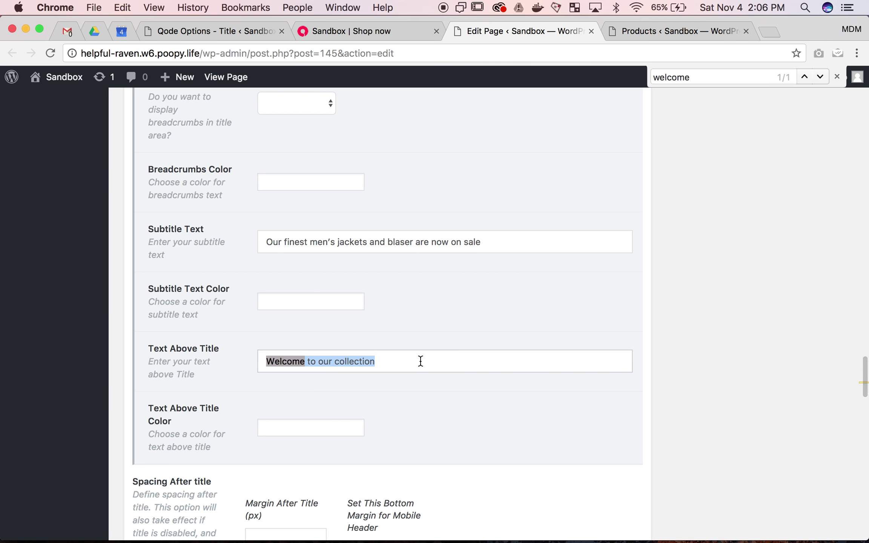
{"action": "key", "text": "BackSpace"}
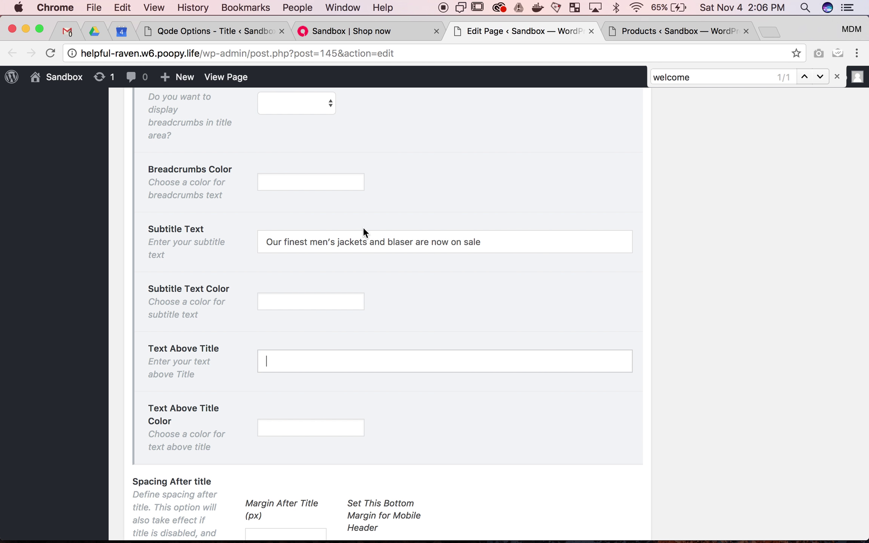
{"action": "triple_click", "coordinate": [363, 243]}
{"action": "key", "text": "BackSpace"}
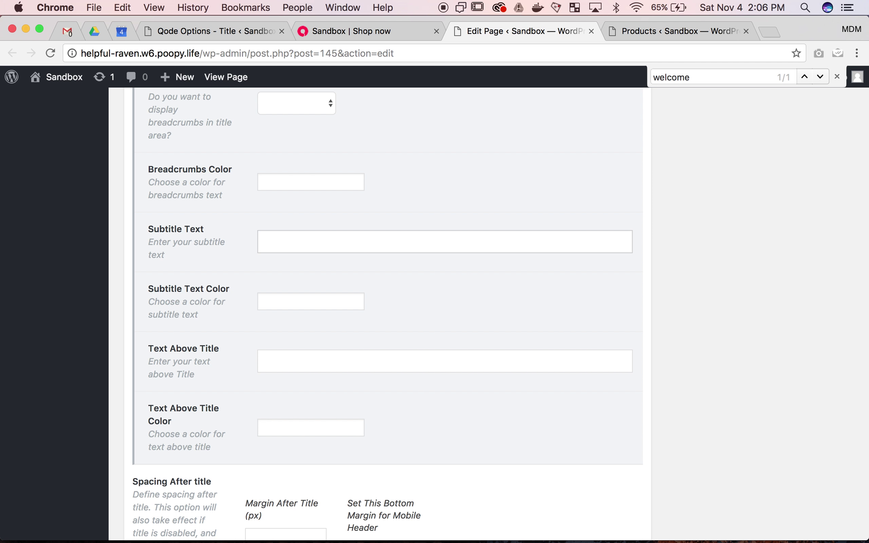
{"action": "scroll", "coordinate": [692, 217], "scroll_direction": "up", "scroll_amount": 20}
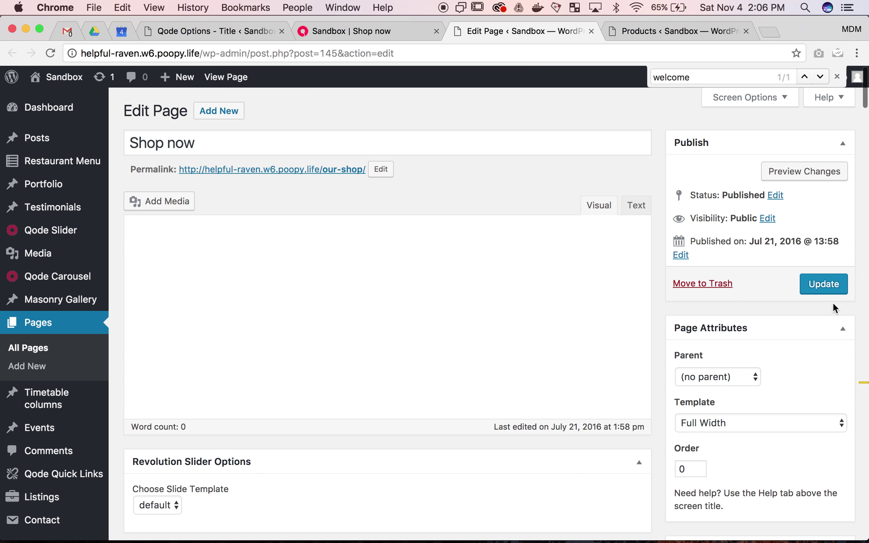
Update the Shop now page and switch to the live shop tab.
{"action": "left_click", "coordinate": [823, 294]}
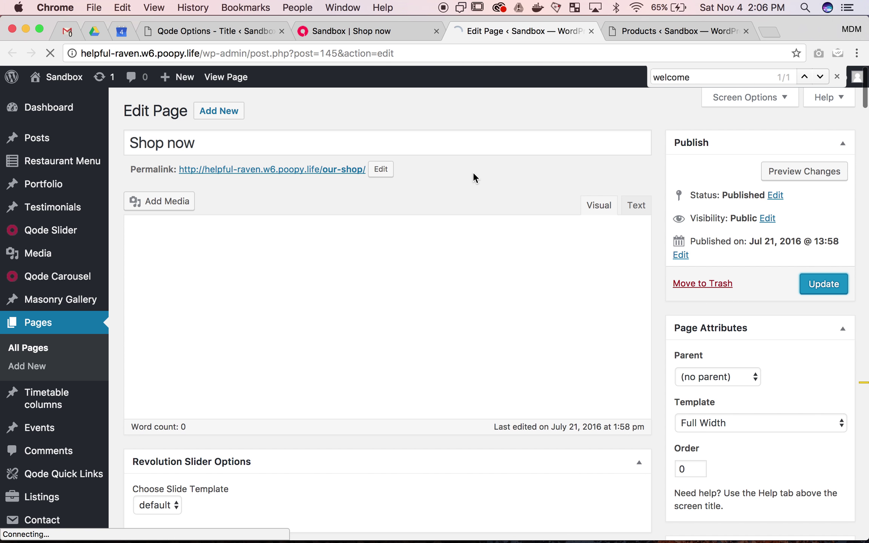
{"action": "left_click", "coordinate": [355, 32]}
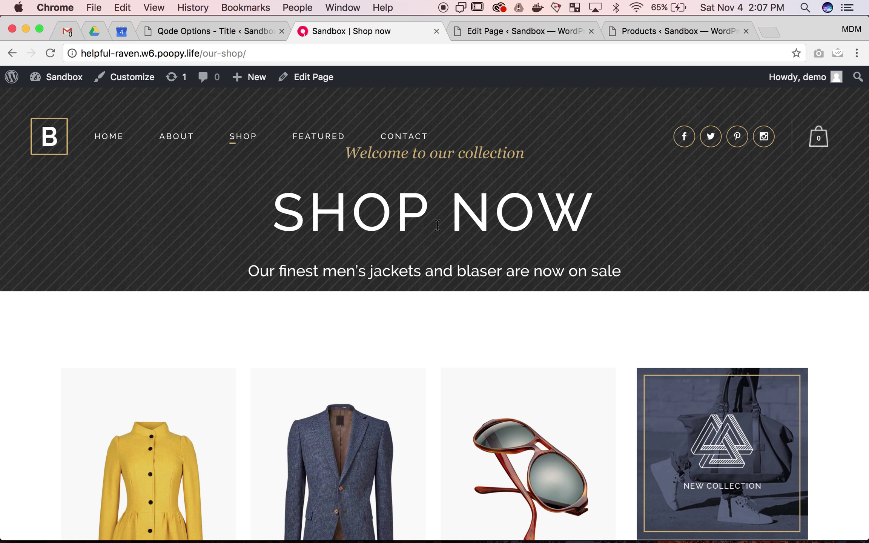
Reload the Shop page and confirm its 300 px banner shows only 'SHOP NOW'.
{"action": "key", "text": "super+r"}
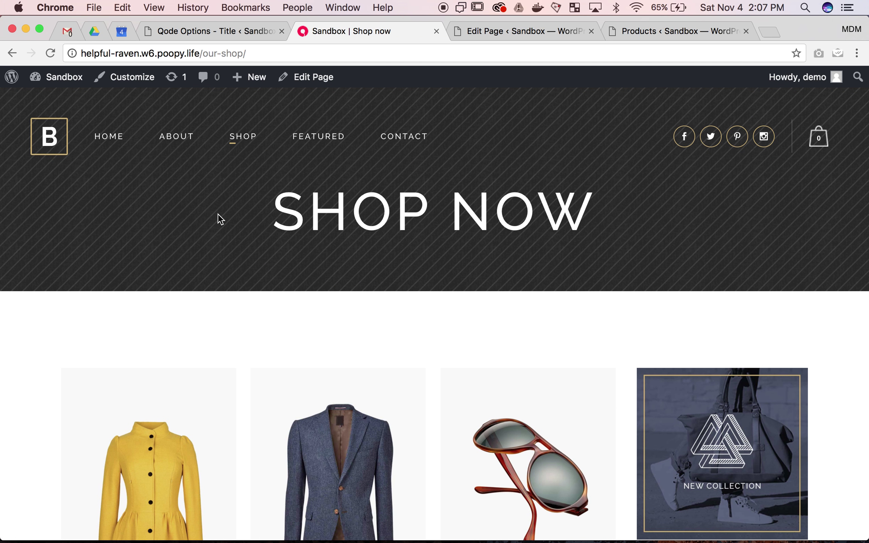
{"action": "scroll", "coordinate": [186, 223], "scroll_direction": "down", "scroll_amount": 5}
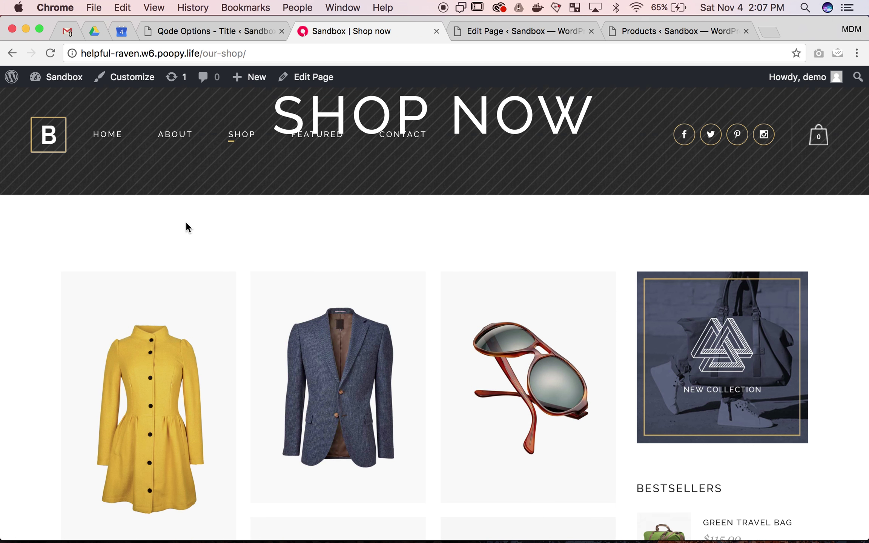
{"action": "scroll", "coordinate": [185, 228], "scroll_direction": "down", "scroll_amount": 2}
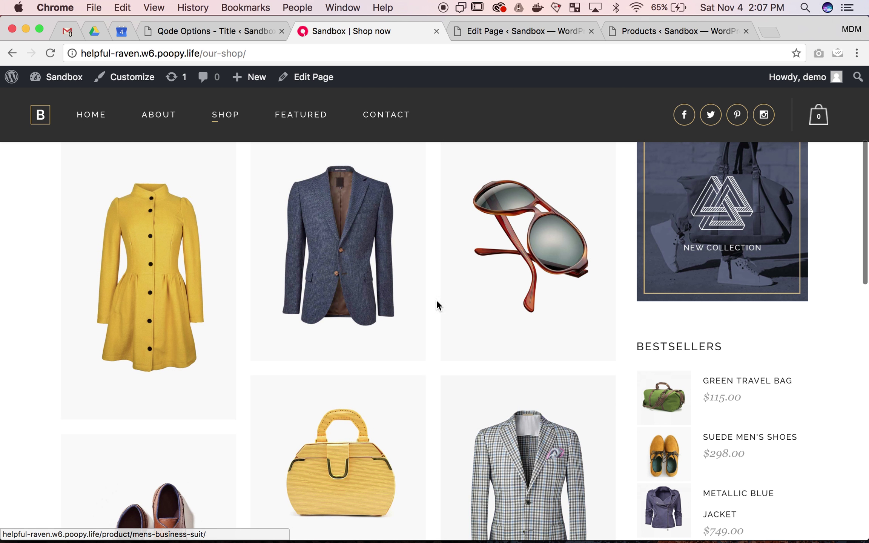
{"action": "scroll", "coordinate": [520, 355], "scroll_direction": "up", "scroll_amount": 5}
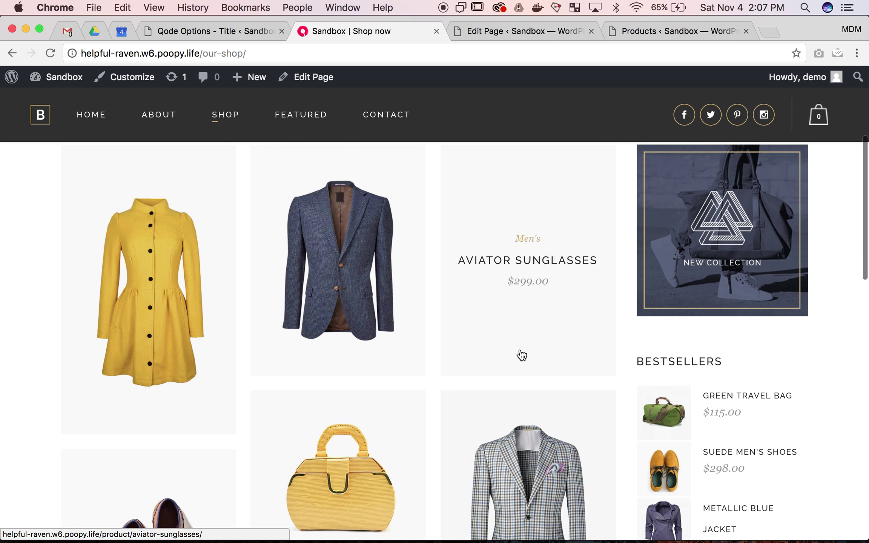